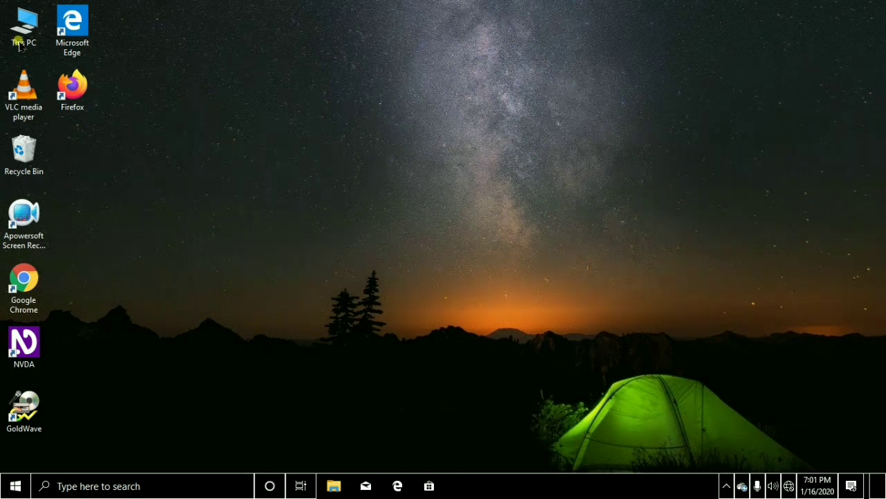
Step: Open the Ease of Access display settings and move the focus to the text size slider
{"action": "key", "text": "super+i"}
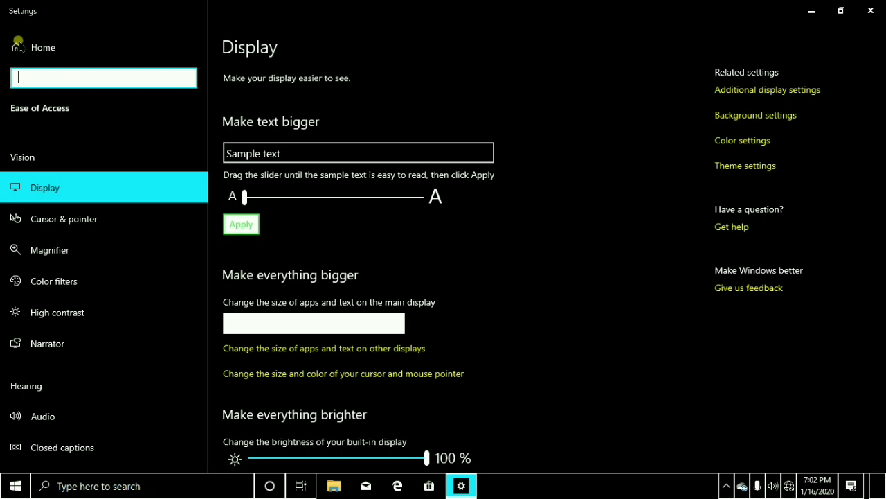
{"action": "key", "text": "Tab"}
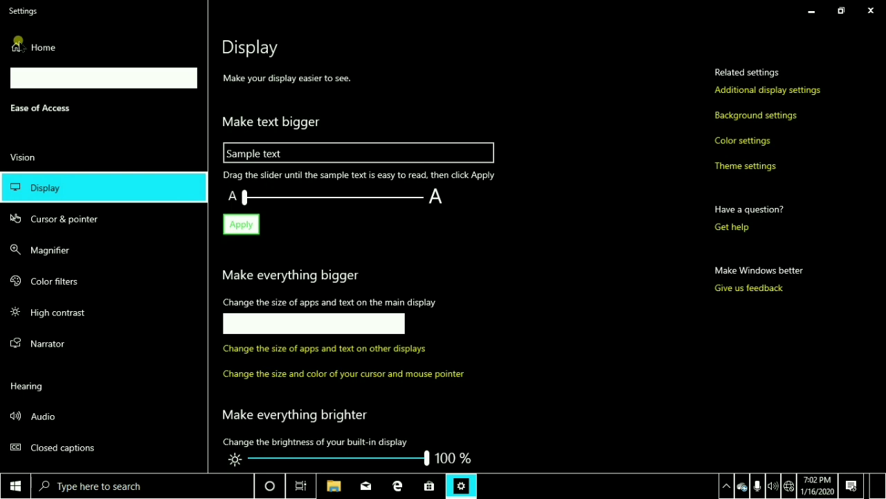
{"action": "left_click", "coordinate": [18, 43]}
{"action": "key", "text": "Tab"}
{"action": "key", "text": "Tab"}
{"action": "key", "text": "Tab"}
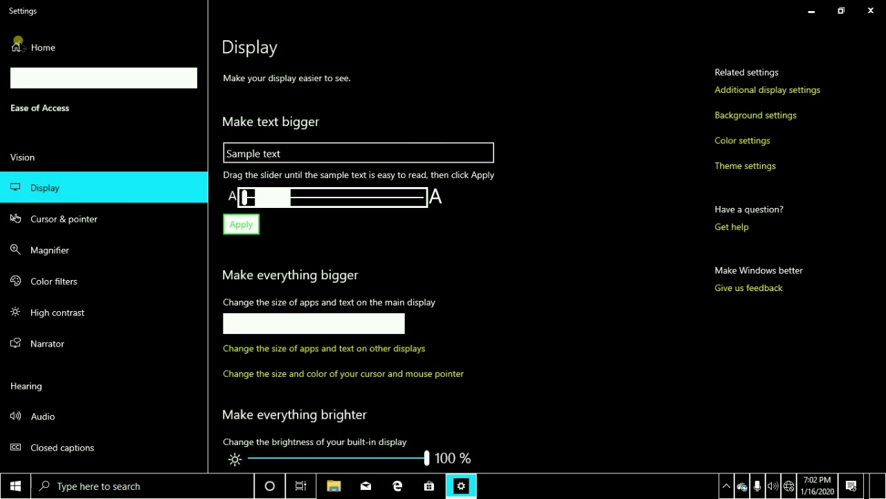
Step: Increase the text size to about the middle of its range and apply it
{"action": "key", "text": "Right"}
{"action": "key", "text": "Right"}
{"action": "key", "text": "Right"}
{"action": "key", "text": "Right"}
{"action": "key", "text": "Right"}
{"action": "key", "text": "Right"}
{"action": "key", "text": "Right"}
{"action": "key", "text": "Right"}
{"action": "key", "text": "Right"}
{"action": "key", "text": "Right"}
{"action": "key", "text": "Right"}
{"action": "key", "text": "Right"}
{"action": "key", "text": "Right"}
{"action": "key", "text": "Right"}
{"action": "key", "text": "Right"}
{"action": "key", "text": "Right"}
{"action": "key", "text": "Right"}
{"action": "key", "text": "Right"}
{"action": "key", "text": "Right"}
{"action": "key", "text": "Right"}
{"action": "key", "text": "Right"}
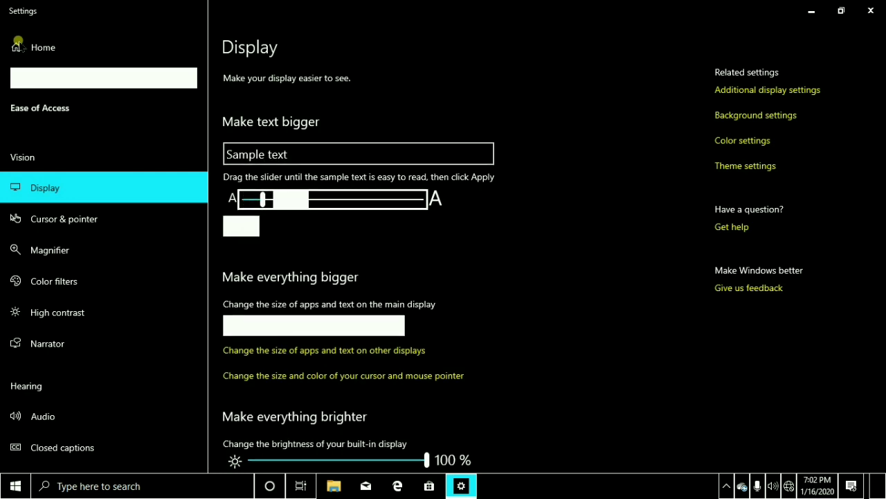
{"action": "key", "text": "Right"}
{"action": "key", "text": "Right"}
{"action": "key", "text": "Right"}
{"action": "key", "text": "Right"}
{"action": "key", "text": "Right"}
{"action": "key", "text": "Right"}
{"action": "key", "text": "Right"}
{"action": "key", "text": "Right"}
{"action": "key", "text": "Right"}
{"action": "key", "text": "Right"}
{"action": "key", "text": "Right"}
{"action": "key", "text": "Right"}
{"action": "key", "text": "Right"}
{"action": "key", "text": "Right"}
{"action": "key", "text": "Right"}
{"action": "key", "text": "Right"}
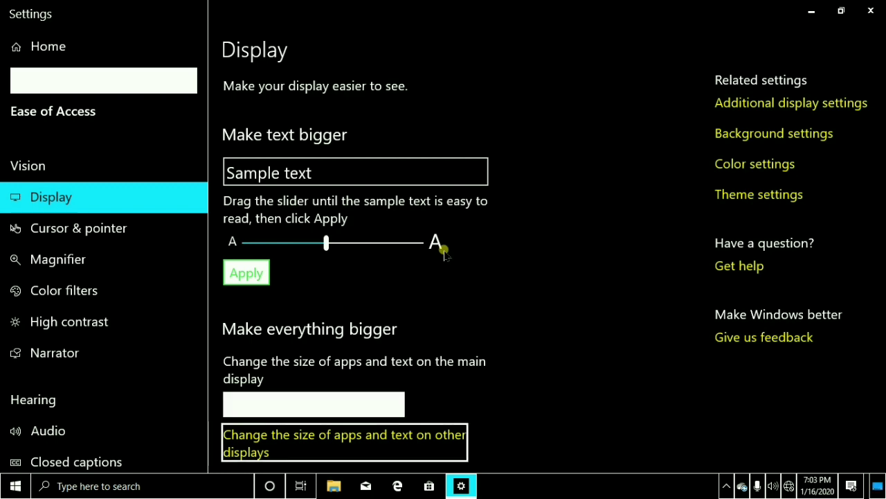
Step: Open the settings for changing the size and color of the cursor and mouse pointer
{"action": "key", "text": "Tab"}
{"action": "scroll", "coordinate": [444, 255], "scroll_direction": "down", "scroll_amount": 1}
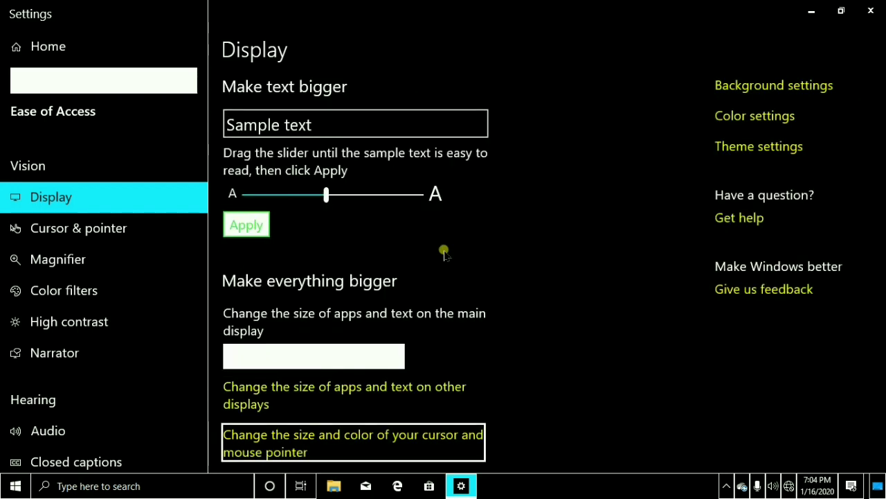
{"action": "key", "text": "Return"}
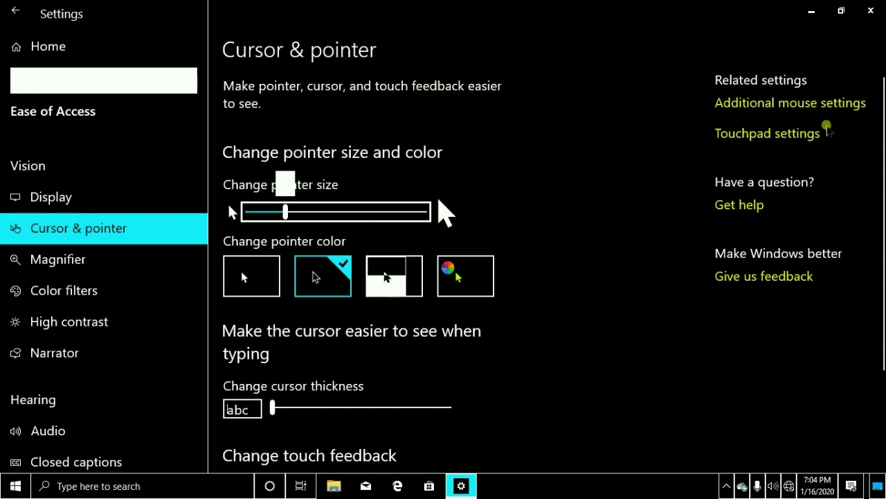
Step: Increase the pointer size to its maximum
{"action": "key", "text": "Right"}
{"action": "key", "text": "Right"}
{"action": "key", "text": "Right"}
{"action": "key", "text": "Right"}
{"action": "key", "text": "End"}
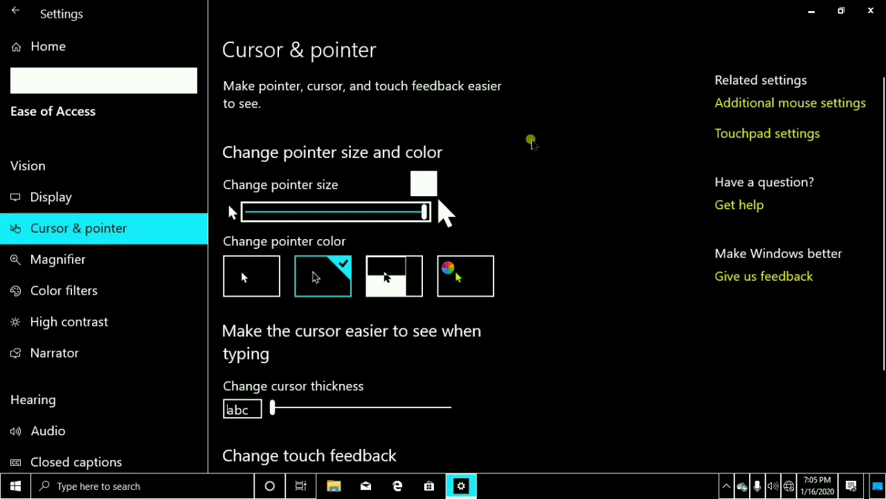
Step: Reduce the pointer size to its minimum
{"action": "key", "text": "Left"}
{"action": "key", "text": "Left"}
{"action": "key", "text": "Left"}
{"action": "key", "text": "Left"}
{"action": "key", "text": "Left"}
{"action": "key", "text": "Left"}
{"action": "key", "text": "Left"}
{"action": "key", "text": "Left"}
{"action": "key", "text": "Left"}
{"action": "key", "text": "Left"}
{"action": "key", "text": "Left"}
{"action": "key", "text": "Left"}
{"action": "key", "text": "Left"}
{"action": "key", "text": "Left"}
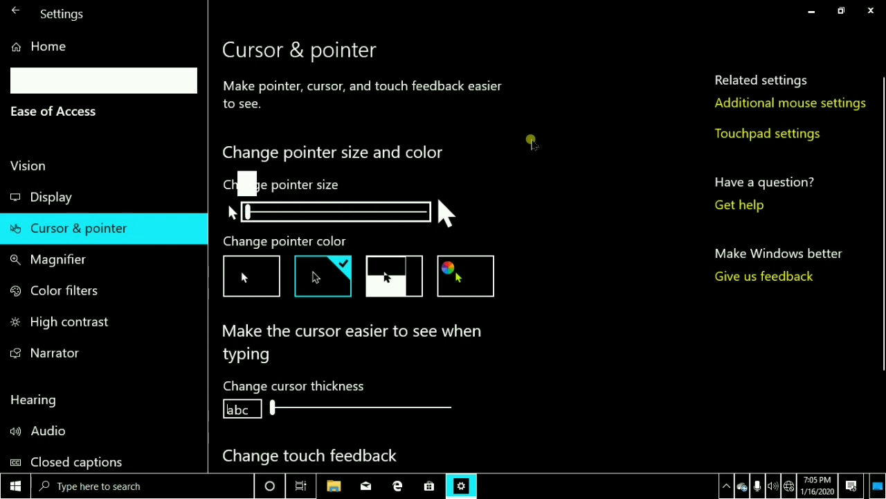
Step: Raise the pointer size from the smallest setting back up to the largest
{"action": "key", "text": "Right"}
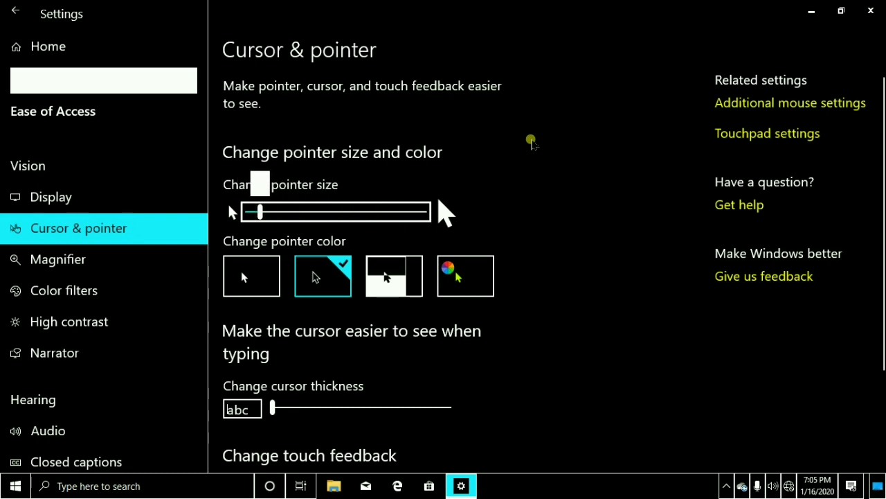
{"action": "key", "text": "Right"}
{"action": "key", "text": "Right"}
{"action": "key", "text": "Right"}
{"action": "key", "text": "Right"}
{"action": "key", "text": "Right"}
{"action": "key", "text": "Right"}
{"action": "key", "text": "Right"}
{"action": "key", "text": "Right"}
{"action": "key", "text": "Right"}
{"action": "key", "text": "Right"}
{"action": "key", "text": "Right"}
{"action": "key", "text": "Right"}
{"action": "key", "text": "Right"}
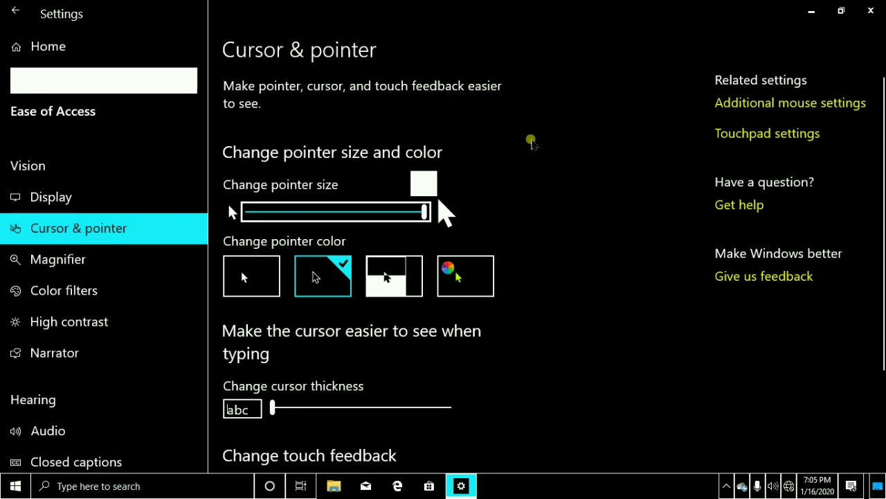
Step: Lower the pointer size from the largest setting back down to the smallest
{"action": "key", "text": "Left"}
{"action": "key", "text": "Left"}
{"action": "key", "text": "Left"}
{"action": "key", "text": "Left"}
{"action": "key", "text": "Left"}
{"action": "key", "text": "Left"}
{"action": "key", "text": "Left"}
{"action": "key", "text": "Left"}
{"action": "key", "text": "Left"}
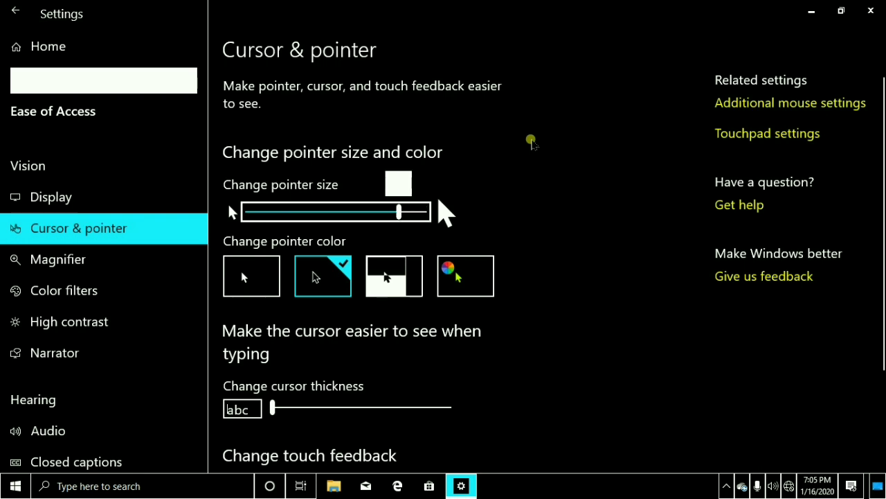
{"action": "key", "text": "Left"}
{"action": "key", "text": "Left"}
{"action": "key", "text": "Left"}
{"action": "key", "text": "Left"}
{"action": "key", "text": "Left"}
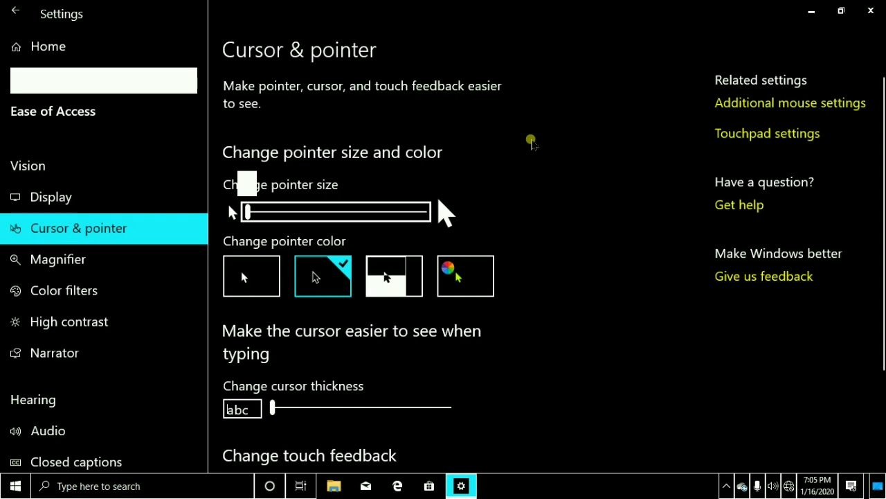
Step: Set the pointer size to three levels above the smallest
{"action": "key", "text": "Right"}
{"action": "key", "text": "Right"}
{"action": "key", "text": "Right"}
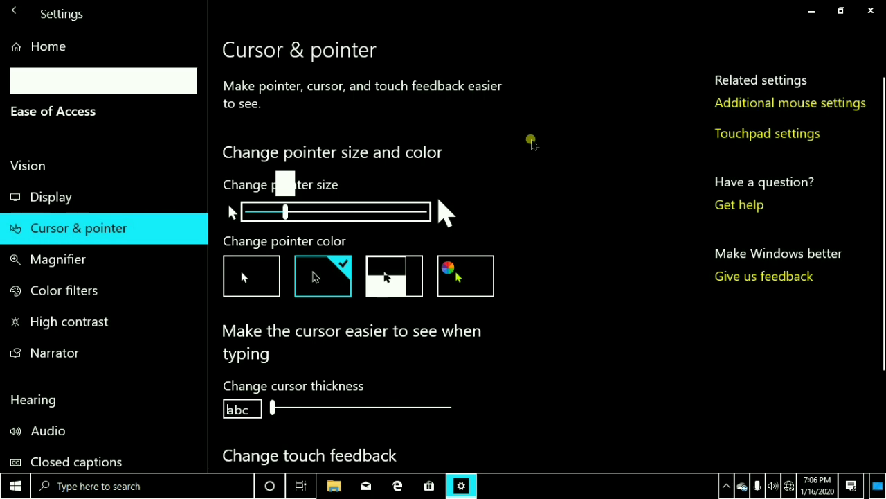
Step: Examine the four pointer color choices and the cursor thickness and touch feedback options below them
{"action": "key", "text": "Tab"}
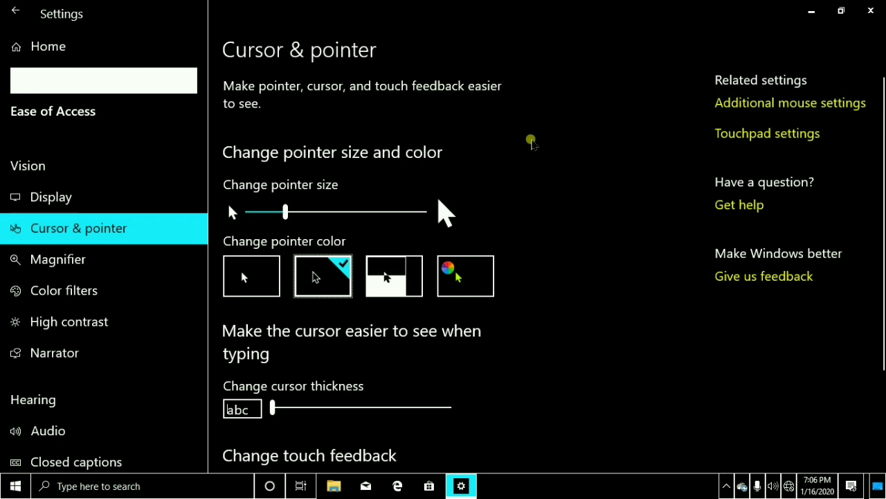
{"action": "scroll", "coordinate": [531, 142], "scroll_direction": "down", "scroll_amount": 2}
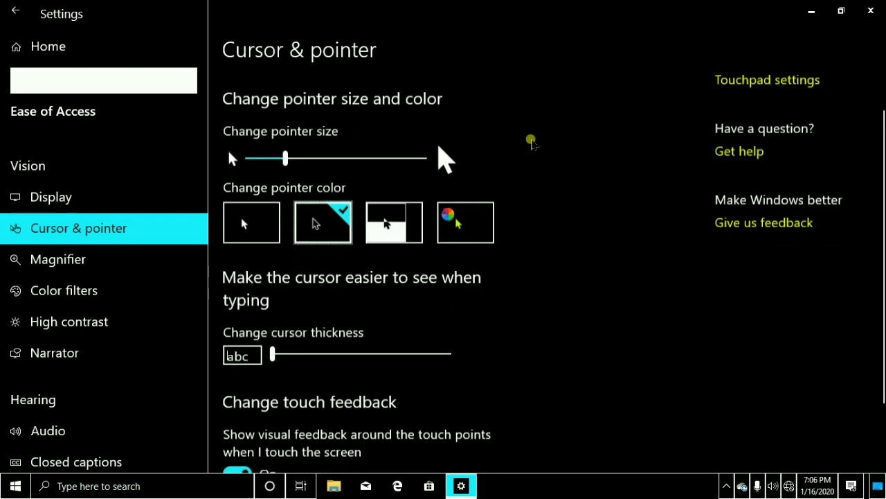
{"action": "scroll", "coordinate": [531, 142], "scroll_direction": "up", "scroll_amount": 2}
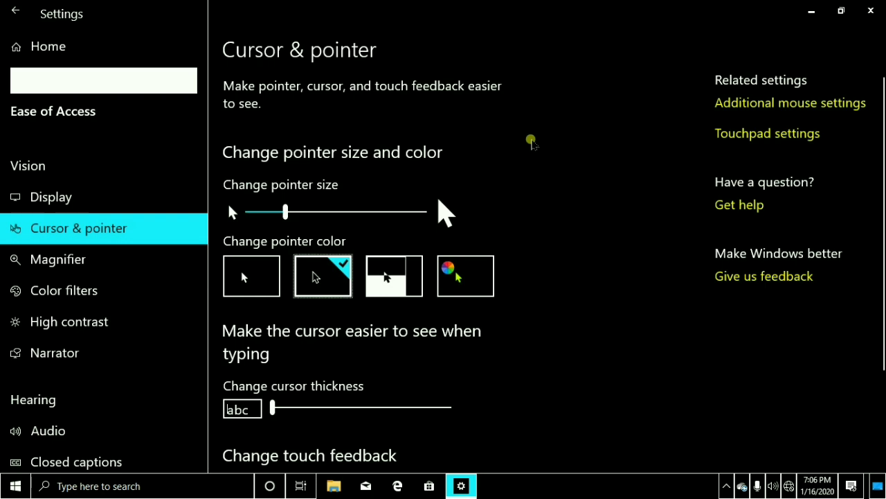
{"action": "scroll", "coordinate": [531, 142], "scroll_direction": "down", "scroll_amount": 2}
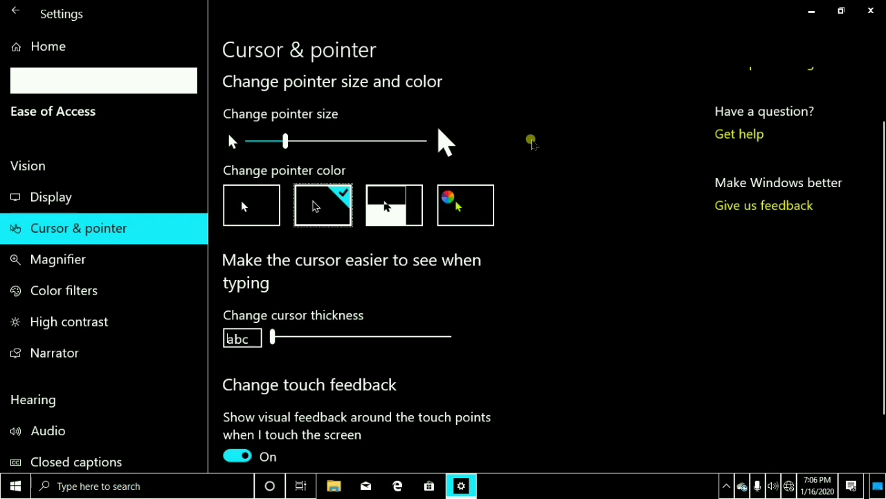
{"action": "scroll", "coordinate": [531, 142], "scroll_direction": "up", "scroll_amount": 2}
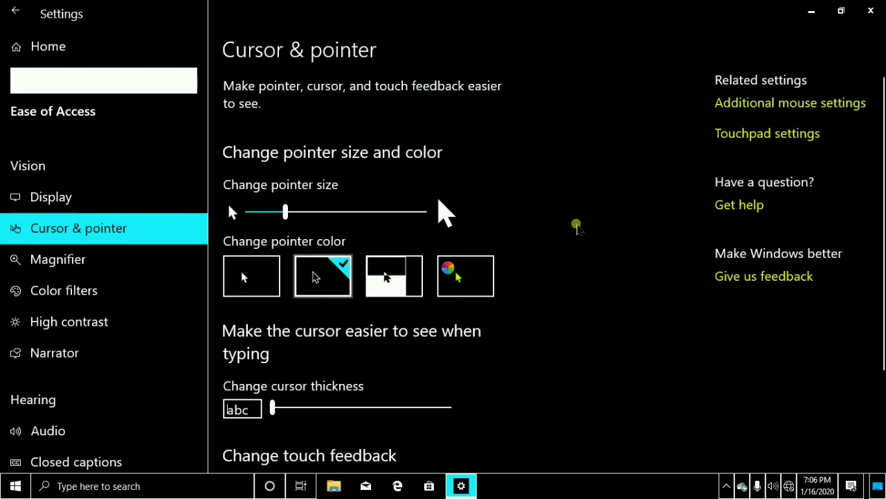
{"action": "key", "text": "Tab"}
{"action": "key", "text": "shift+Tab"}
{"action": "key", "text": "Tab"}
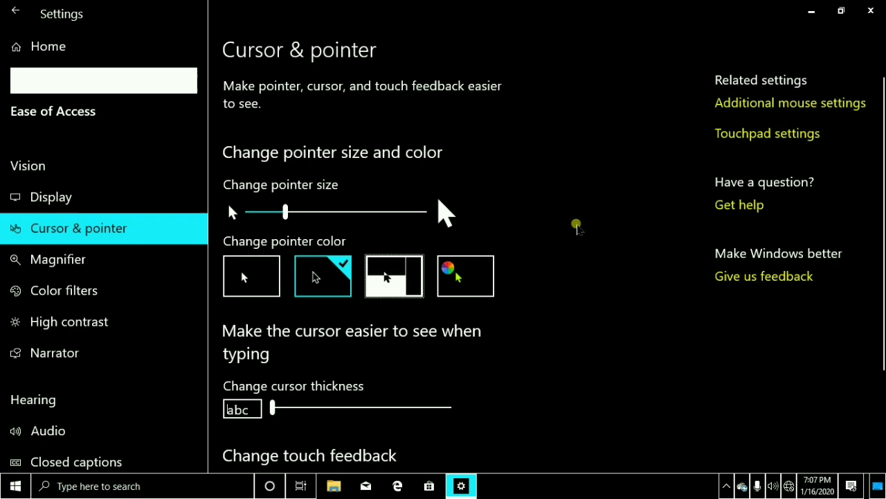
{"action": "key", "text": "shift+Tab"}
{"action": "key", "text": "shift+Tab"}
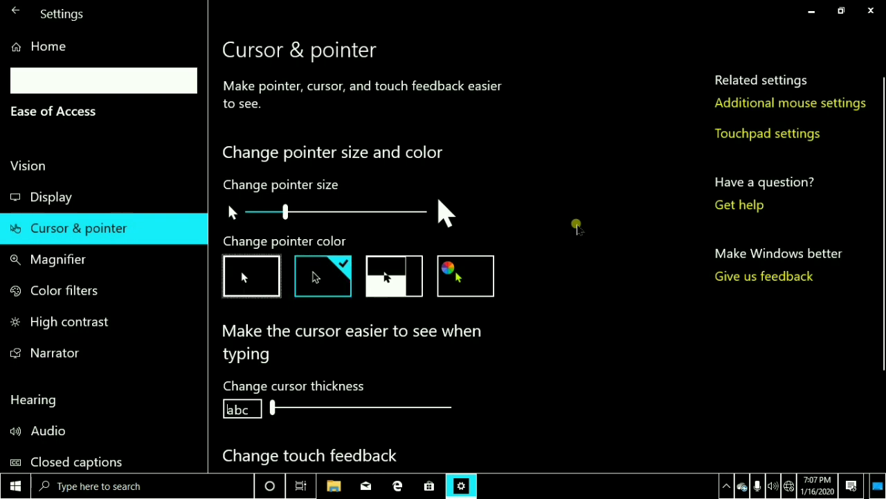
Step: Increase the cursor thickness by one level, then return it to the thinnest setting
{"action": "key", "text": "Tab"}
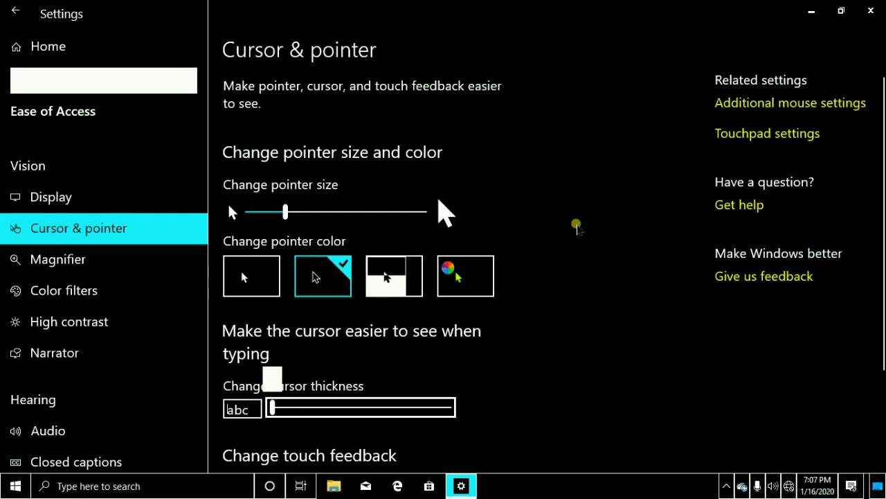
{"action": "key", "text": "Right"}
{"action": "key", "text": "Left"}
Step: Review the touch feedback options and the related links for mouse settings, touchpad settings and help
{"action": "key", "text": "shift+Tab"}
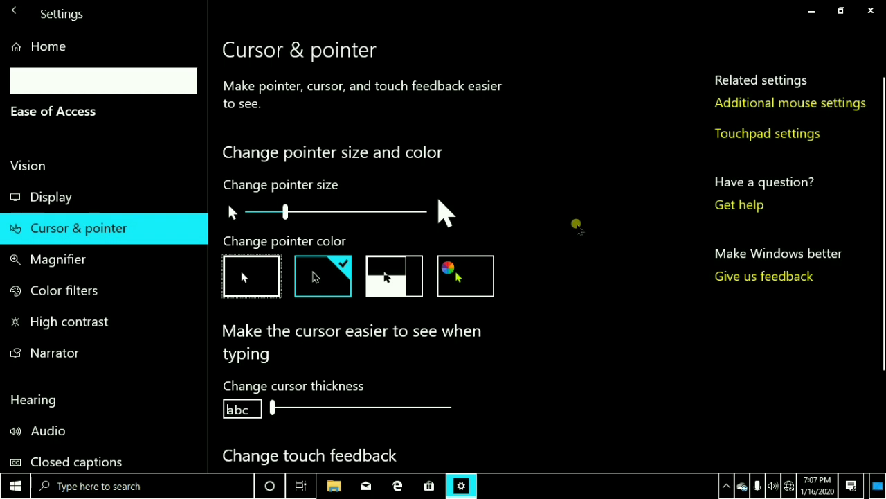
{"action": "key", "text": "Tab"}
{"action": "key", "text": "Tab"}
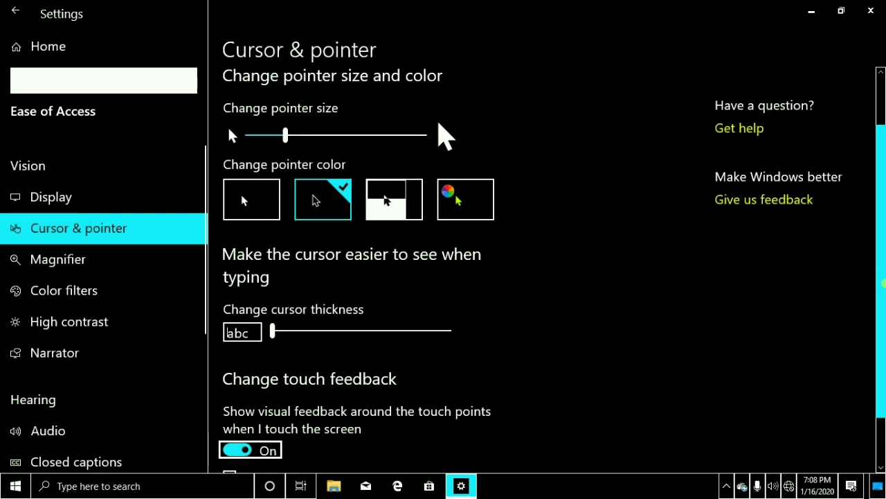
{"action": "key", "text": "Tab"}
{"action": "key", "text": "Tab"}
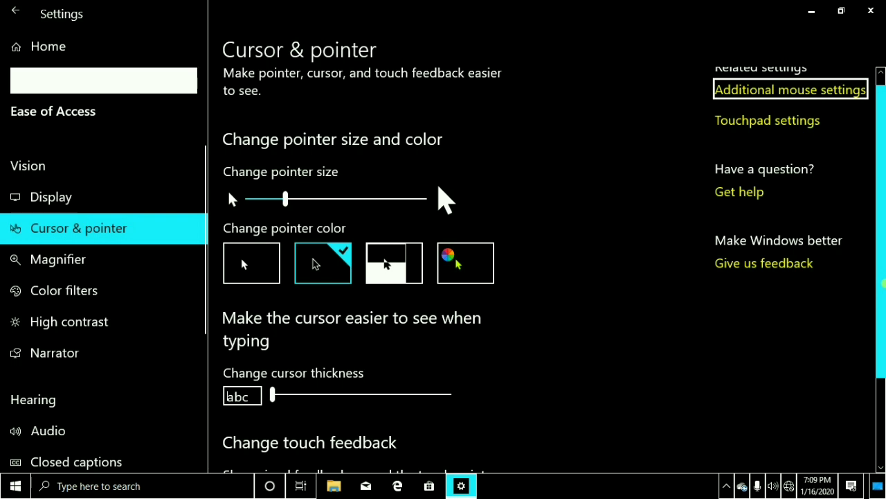
{"action": "key", "text": "Tab"}
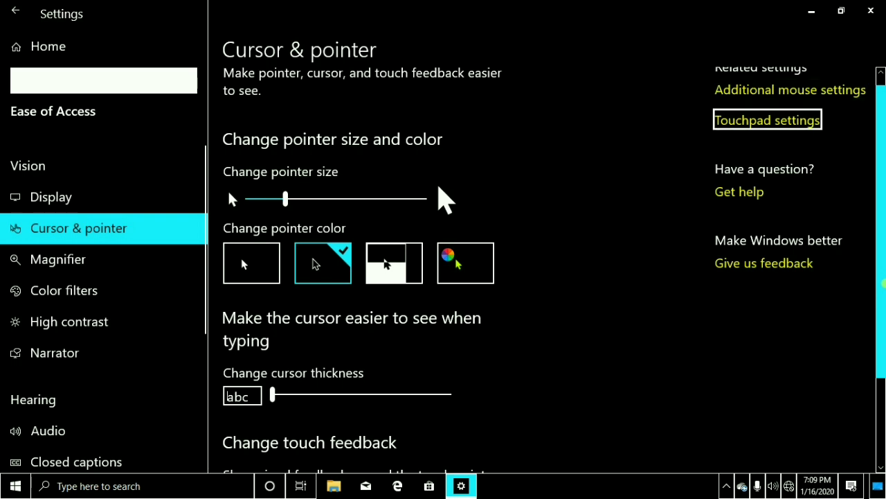
{"action": "key", "text": "Tab"}
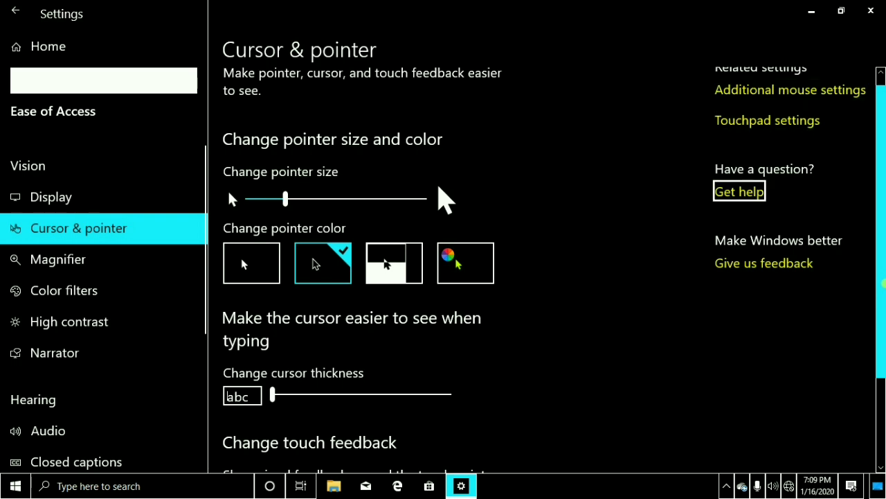
Step: Go back to the Display page in the Vision section of Ease of Access
{"action": "key", "text": "shift+Tab"}
{"action": "key", "text": "shift+Tab"}
{"action": "key", "text": "shift+Tab"}
{"action": "key", "text": "shift+Tab"}
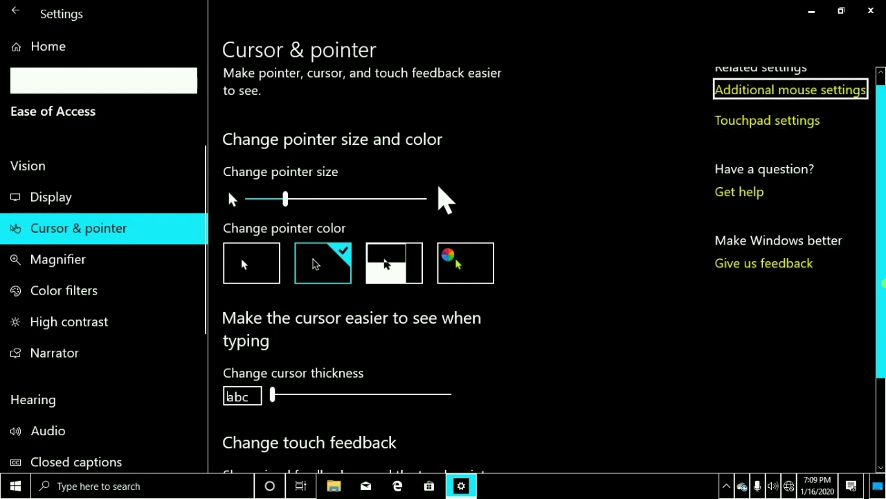
{"action": "key", "text": "shift+Tab"}
{"action": "key", "text": "shift+Tab"}
{"action": "key", "text": "shift+Tab"}
{"action": "key", "text": "shift+Tab"}
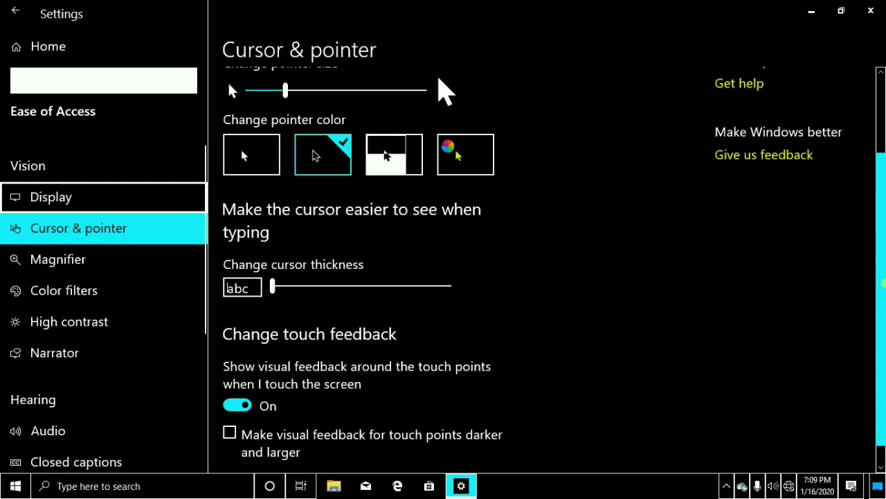
{"action": "key", "text": "Return"}
Step: Review the display options for text size, app size, brightness, night light, animations, transparency and scroll bars
{"action": "key", "text": "Tab"}
{"action": "key", "text": "Tab"}
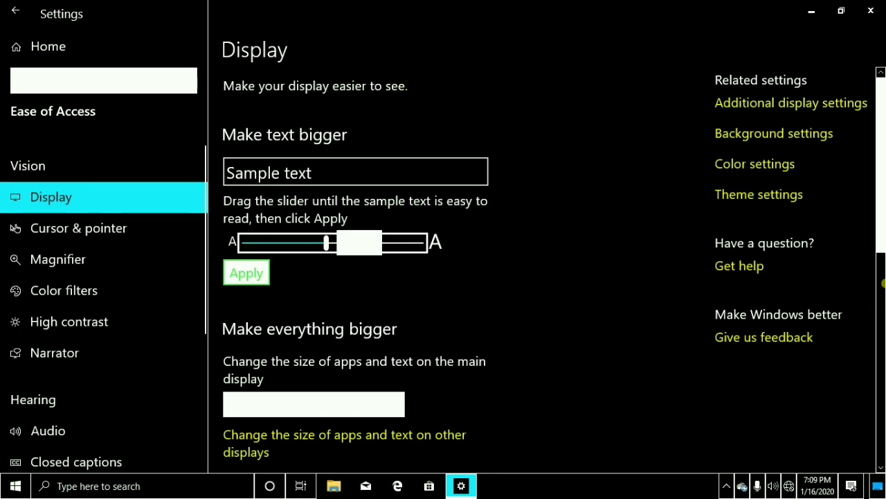
{"action": "key", "text": "Tab"}
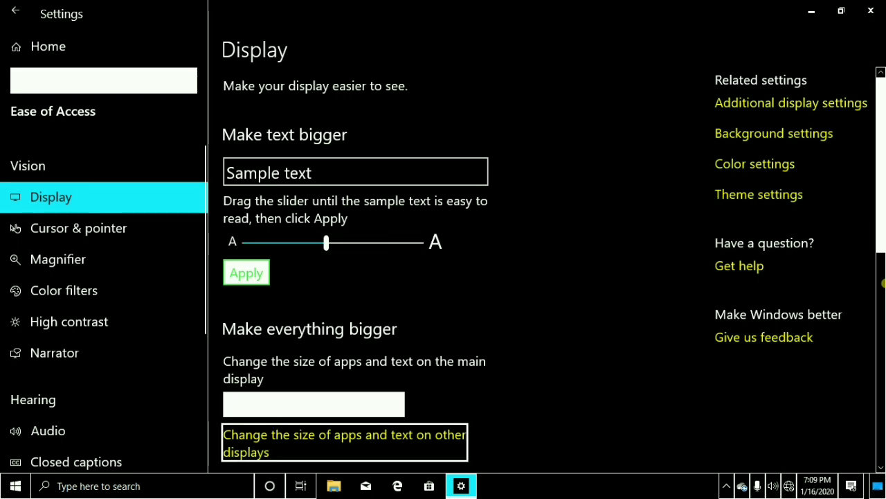
{"action": "key", "text": "Tab"}
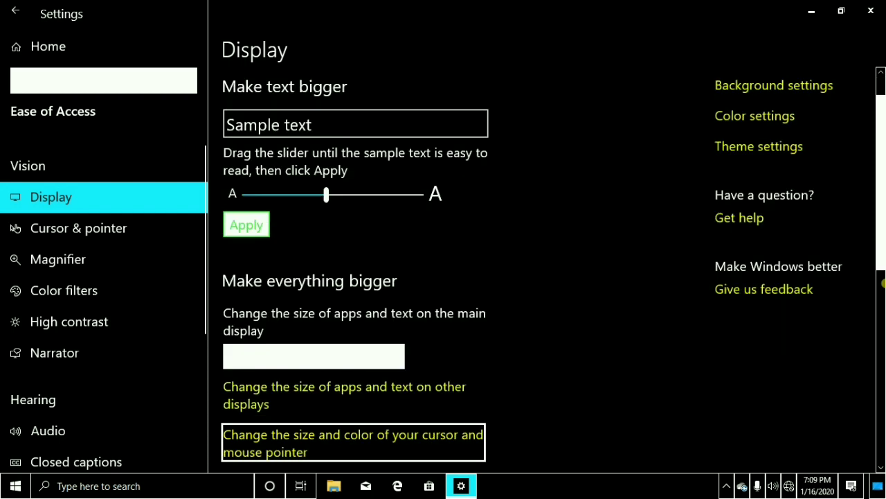
{"action": "key", "text": "Tab"}
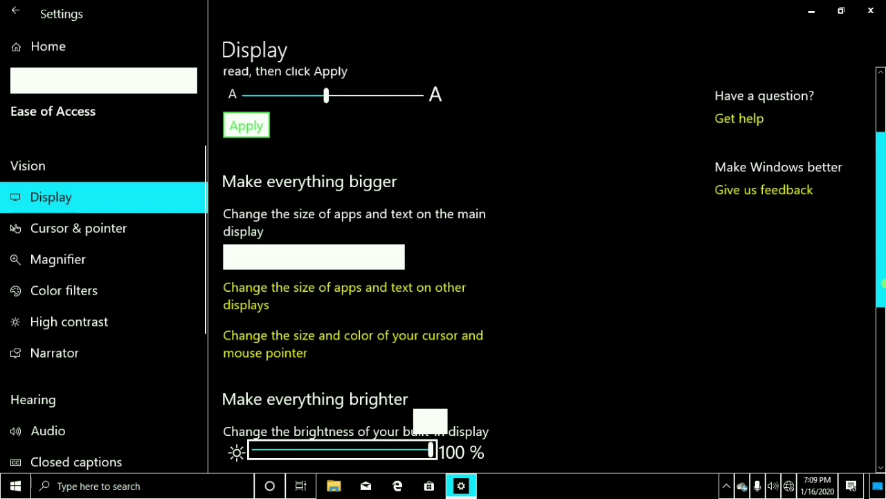
{"action": "key", "text": "Tab"}
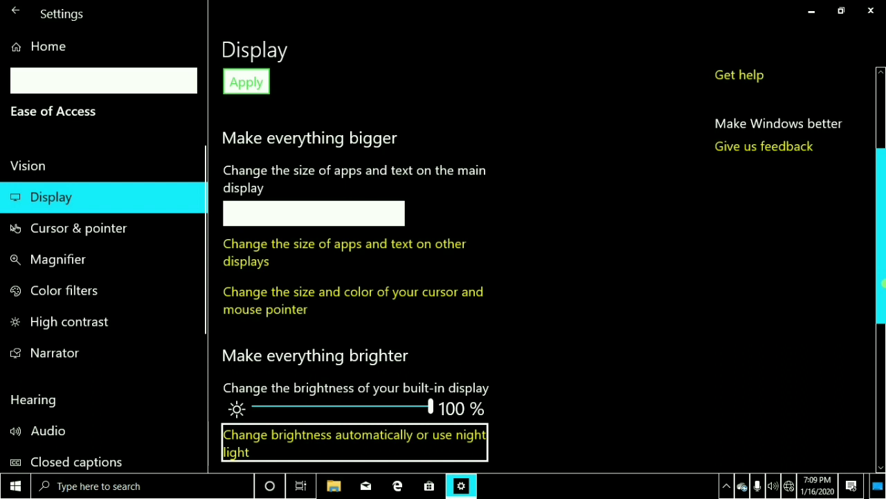
{"action": "key", "text": "Tab"}
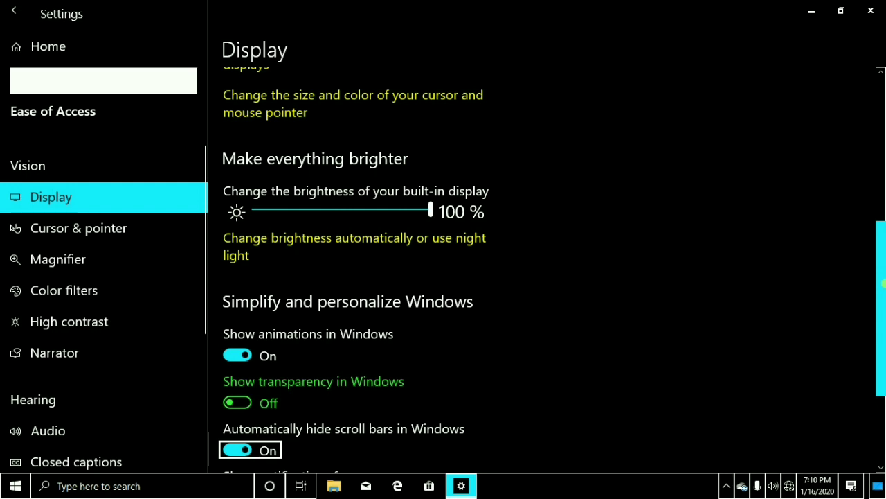
Step: Review the notification duration, desktop background image and personalization options, plus the related display, background, color and theme links
{"action": "key", "text": "Tab"}
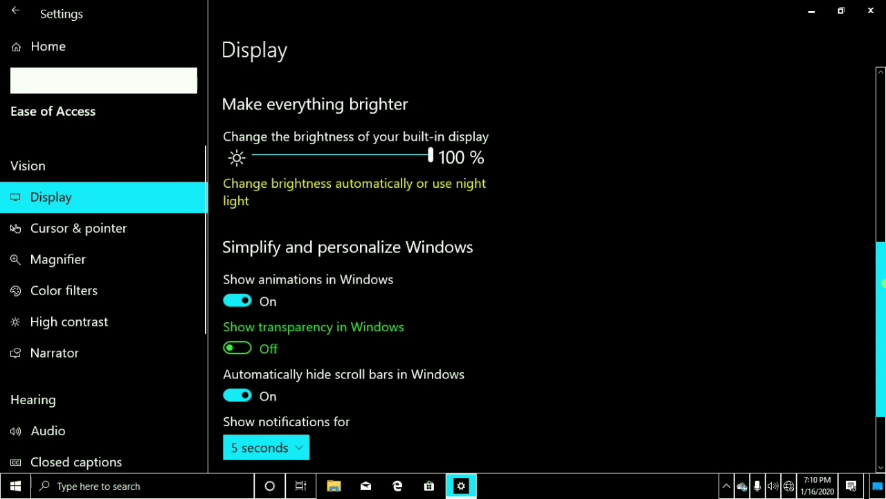
{"action": "key", "text": "Tab"}
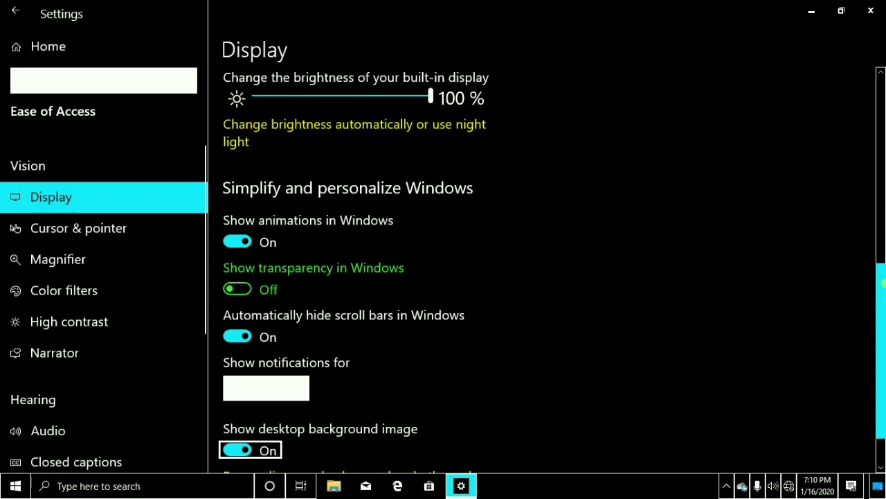
{"action": "key", "text": "Tab"}
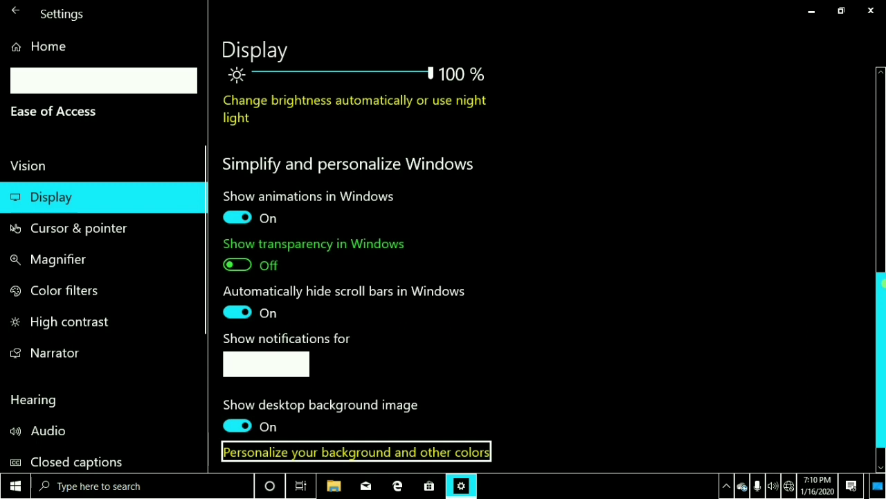
{"action": "key", "text": "Tab"}
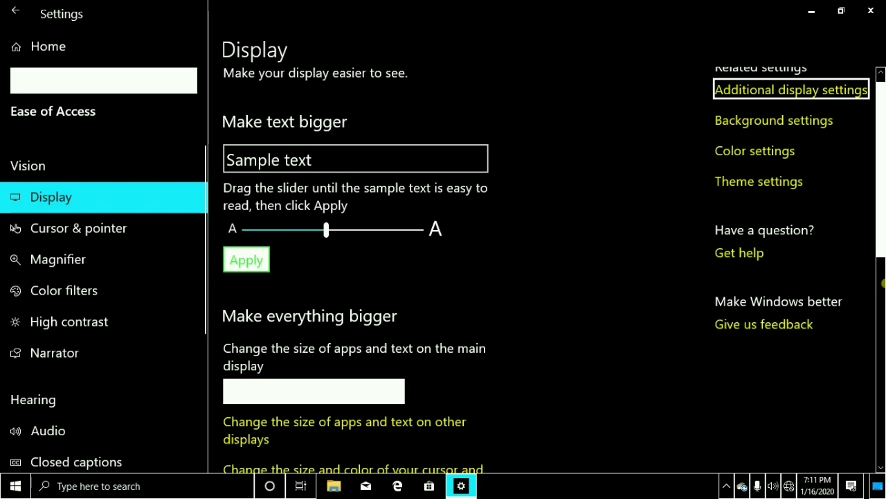
{"action": "key", "text": "Tab"}
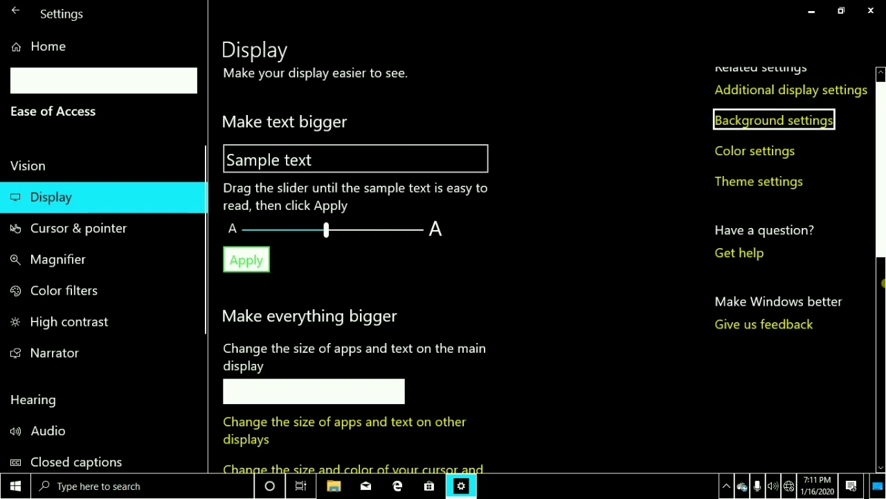
{"action": "key", "text": "Tab"}
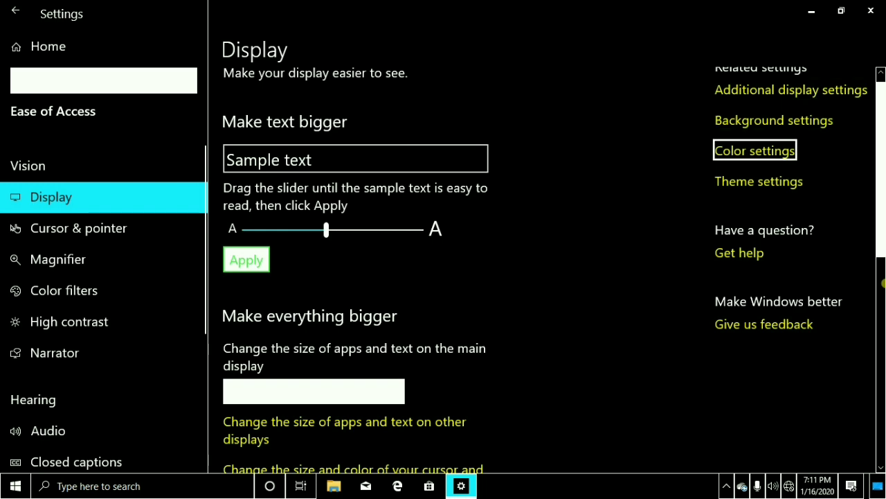
{"action": "key", "text": "Tab"}
{"action": "key", "text": "Tab"}
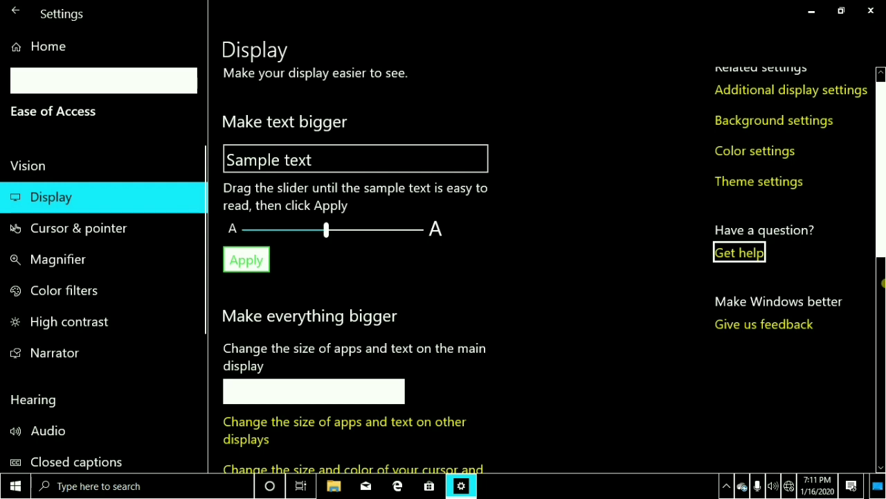
Step: Return to the Ease of Access category list and open the Magnifier page in the Vision section
{"action": "key", "text": "shift+Tab"}
{"action": "key", "text": "shift+Tab"}
{"action": "key", "text": "shift+Tab"}
{"action": "key", "text": "shift+Tab"}
{"action": "key", "text": "shift+Tab"}
{"action": "key", "text": "shift+Tab"}
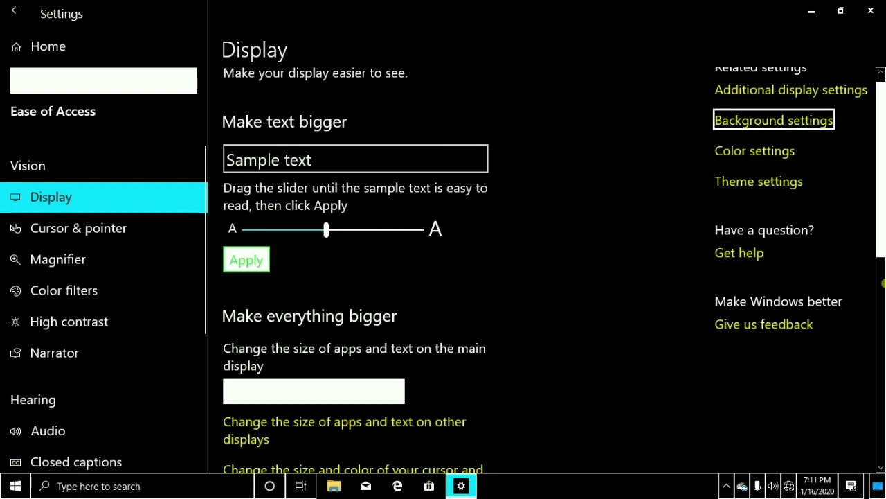
{"action": "key", "text": "shift+Tab"}
{"action": "key", "text": "shift+Tab"}
{"action": "key", "text": "shift+Tab"}
{"action": "key", "text": "shift+Tab"}
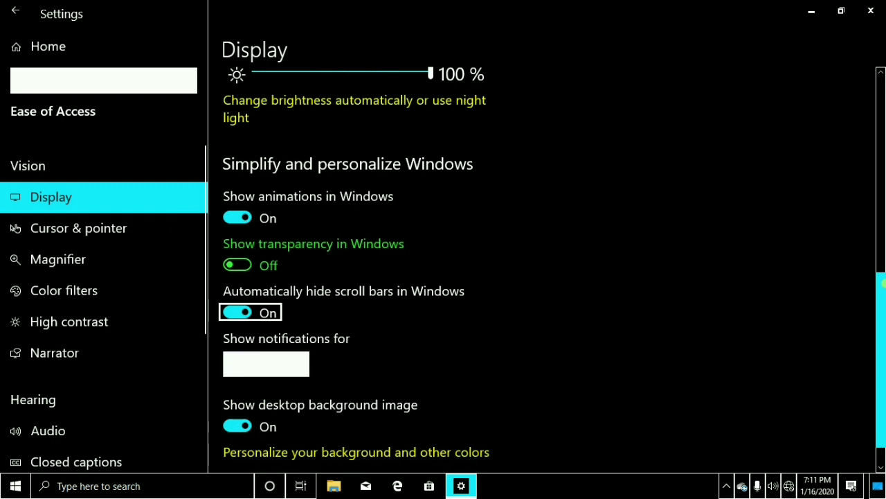
{"action": "key", "text": "shift+Tab"}
{"action": "key", "text": "shift+Tab"}
{"action": "key", "text": "shift+Tab"}
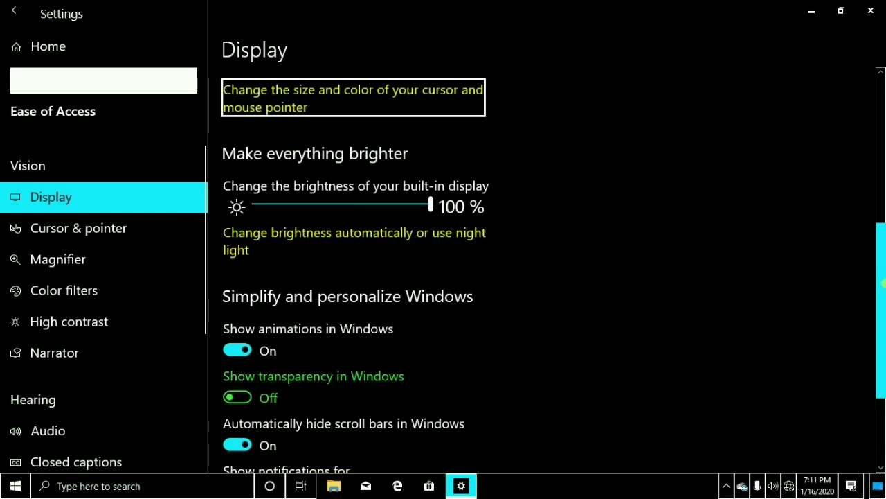
{"action": "key", "text": "shift+Tab"}
{"action": "key", "text": "shift+Tab"}
{"action": "key", "text": "shift+Tab"}
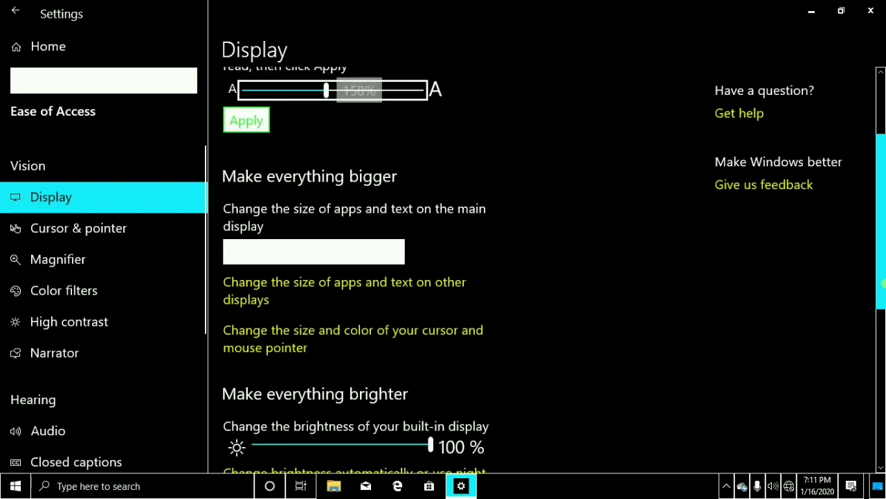
{"action": "key", "text": "shift+Tab"}
{"action": "key", "text": "Tab"}
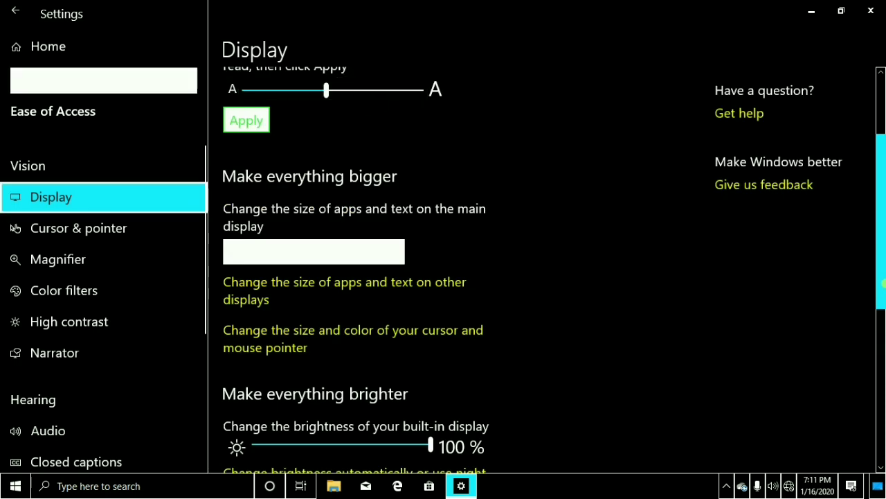
{"action": "key", "text": "Down"}
{"action": "key", "text": "Up"}
{"action": "key", "text": "Down"}
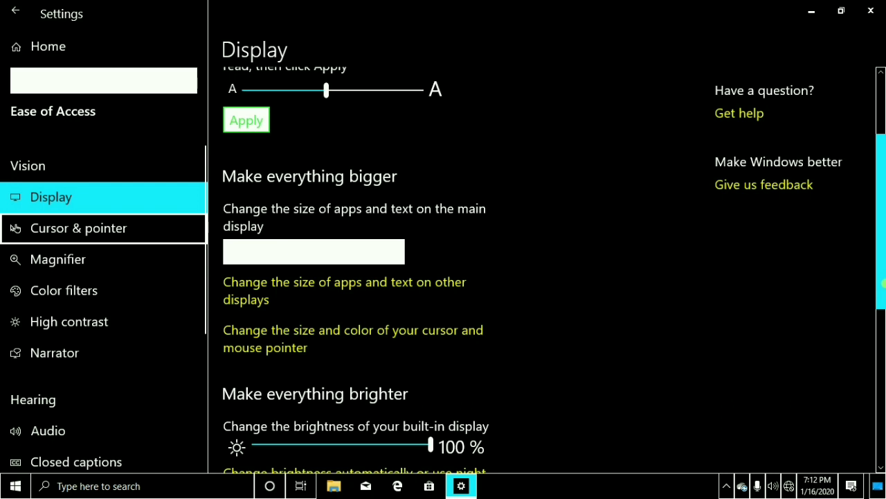
{"action": "key", "text": "Down"}
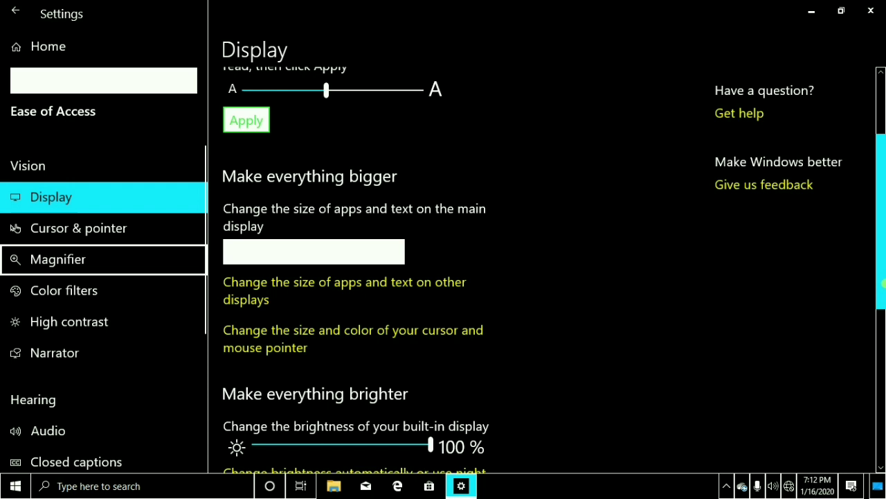
{"action": "key", "text": "Return"}
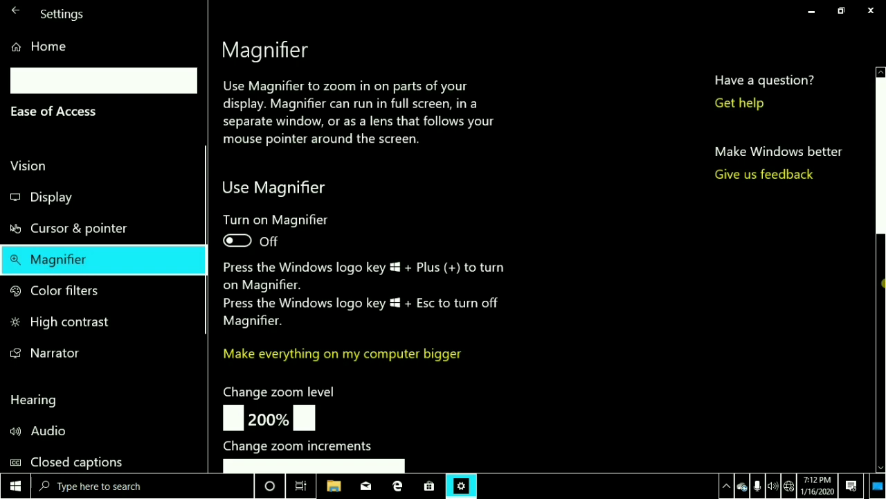
Step: Turn on Magnifier to try it out, then turn it off again
{"action": "key", "text": "Tab"}
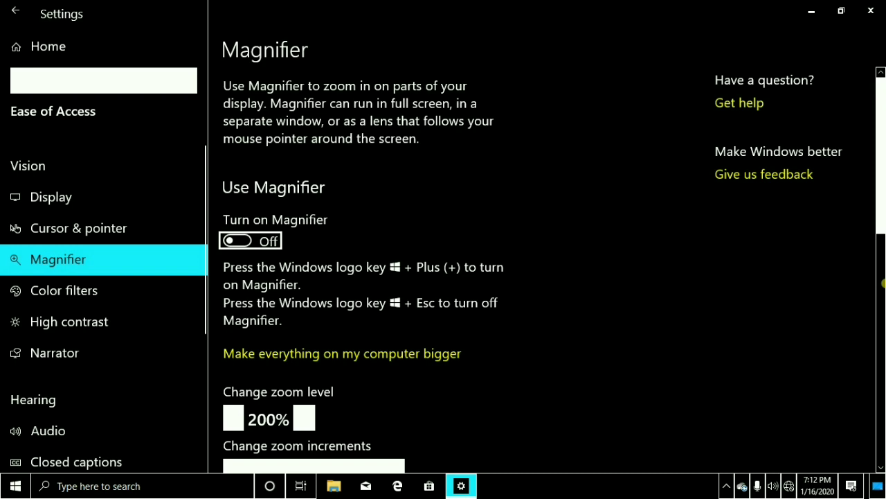
{"action": "key", "text": "space"}
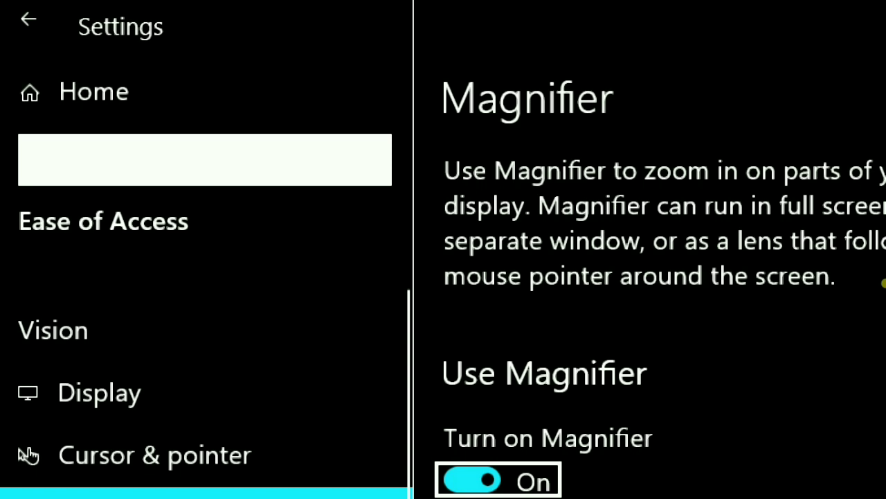
{"action": "key", "text": "Tab"}
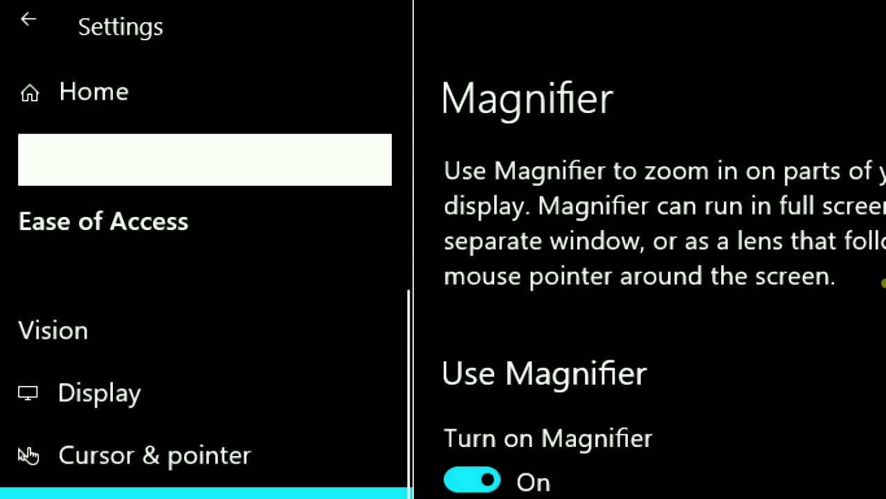
{"action": "key", "text": "shift+Tab"}
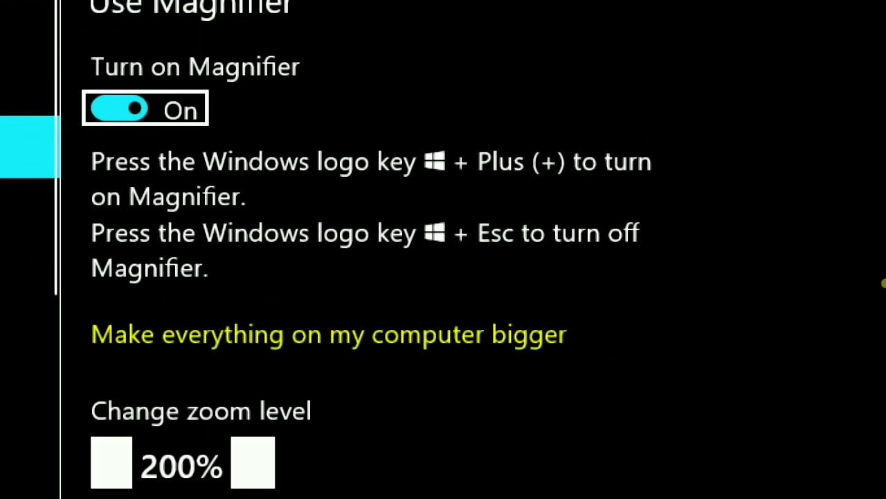
{"action": "key", "text": "space"}
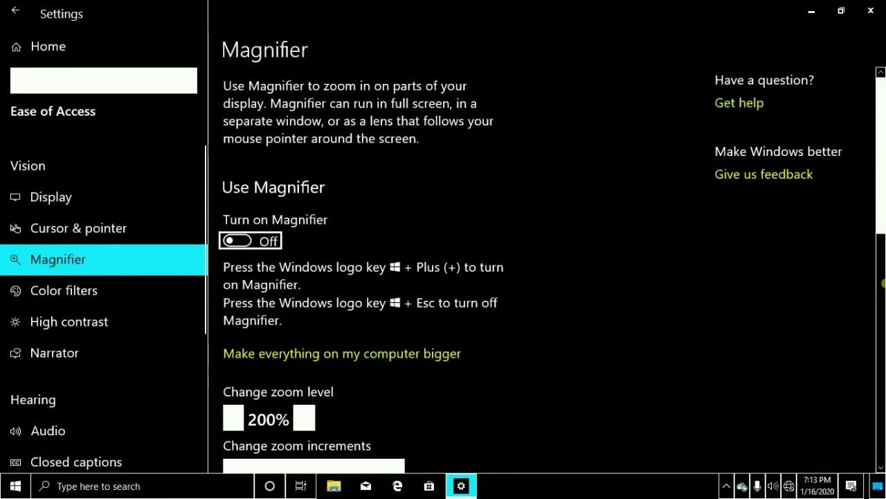
Step: Review the Magnifier options for zoom level, zoom increments, starting at sign-in, collapsing the window and smoothing edges of images and text
{"action": "key", "text": "Tab"}
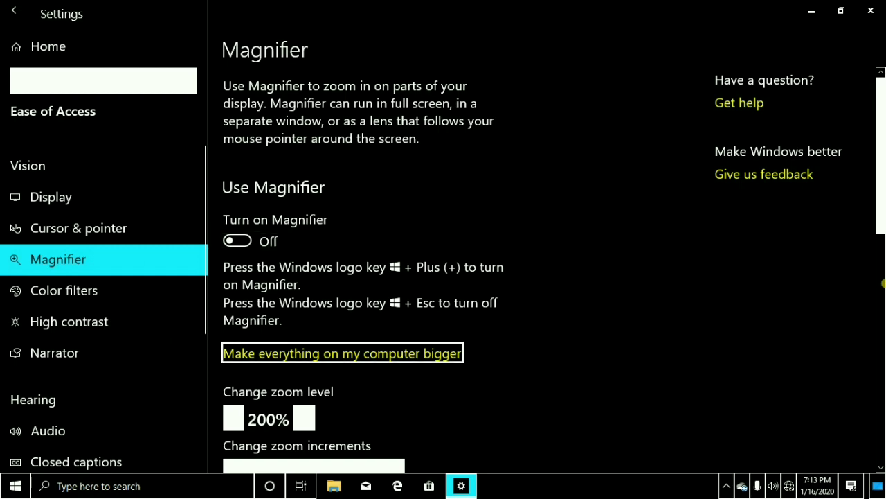
{"action": "key", "text": "Tab"}
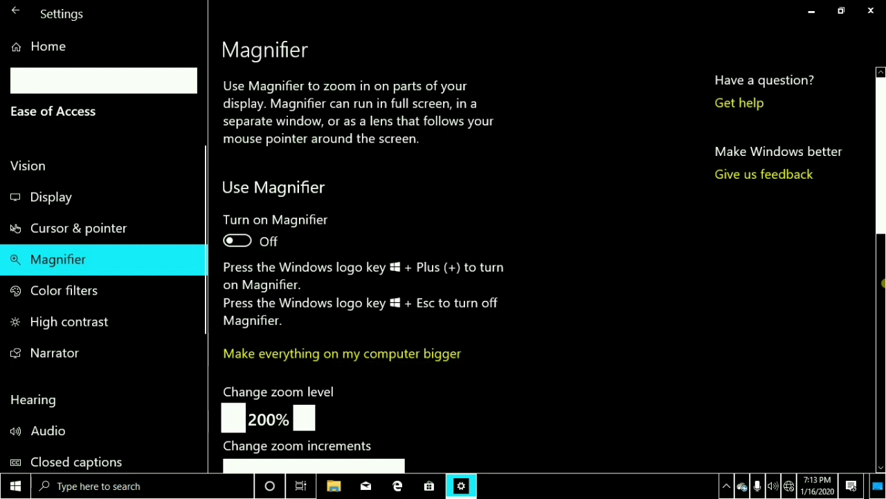
{"action": "key", "text": "Tab"}
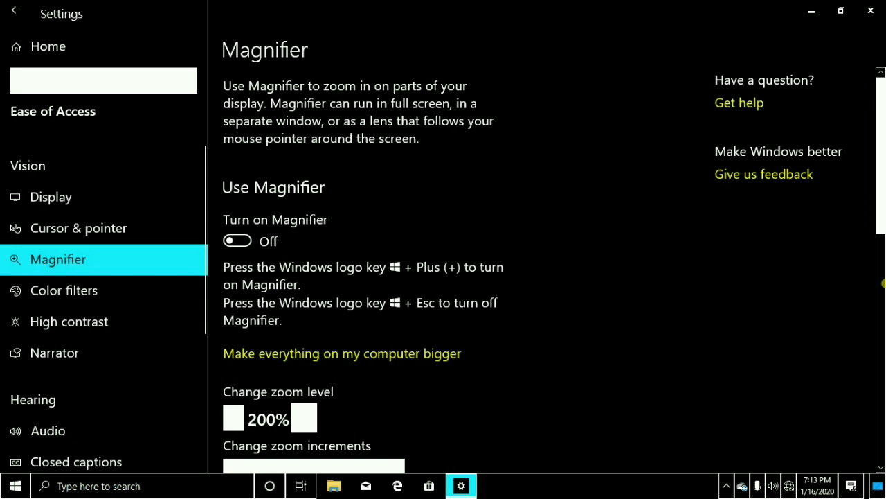
{"action": "key", "text": "Tab"}
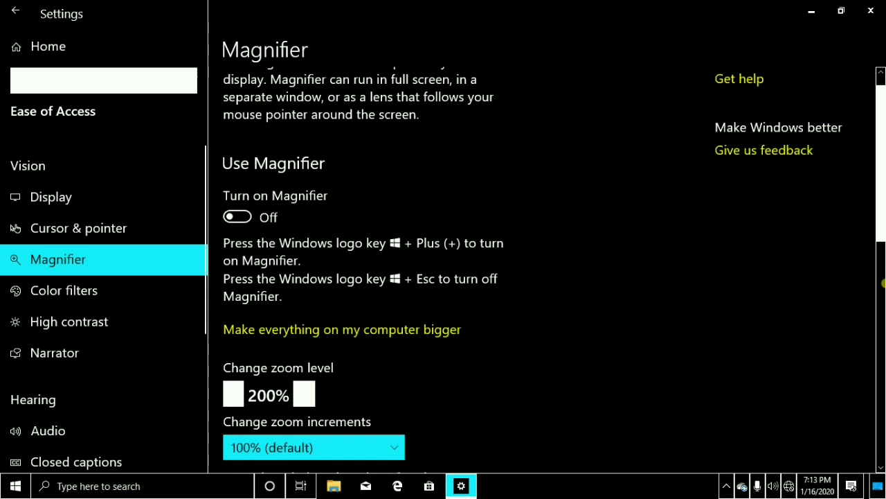
{"action": "key", "text": "Tab"}
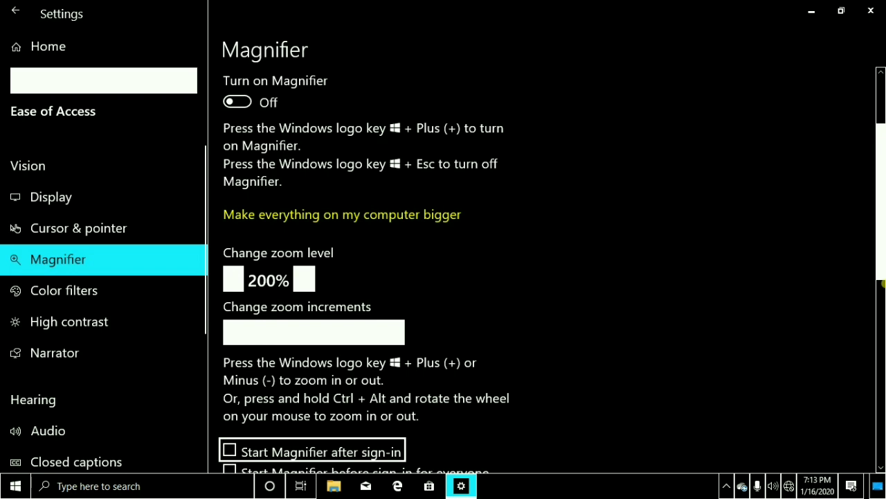
{"action": "key", "text": "Tab"}
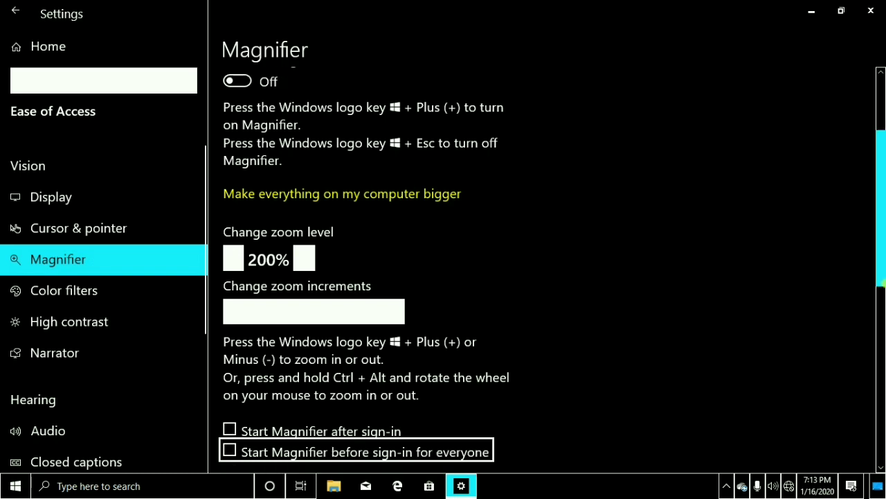
{"action": "key", "text": "Tab"}
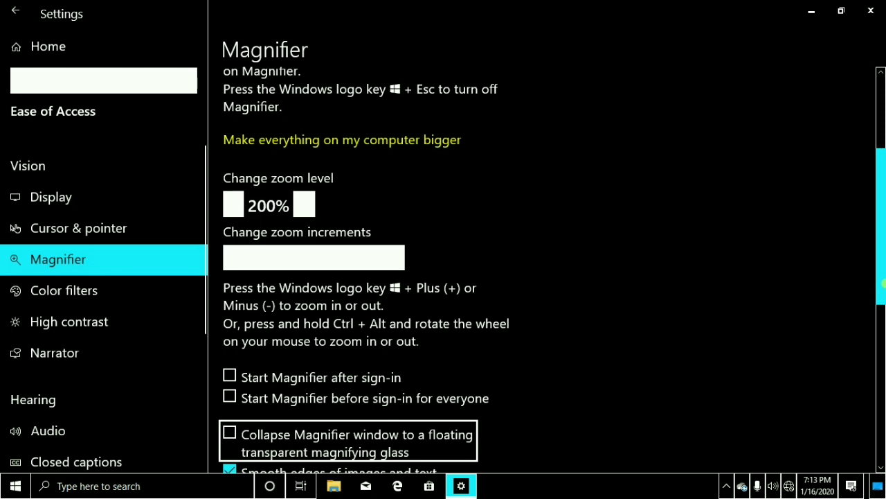
{"action": "key", "text": "Tab"}
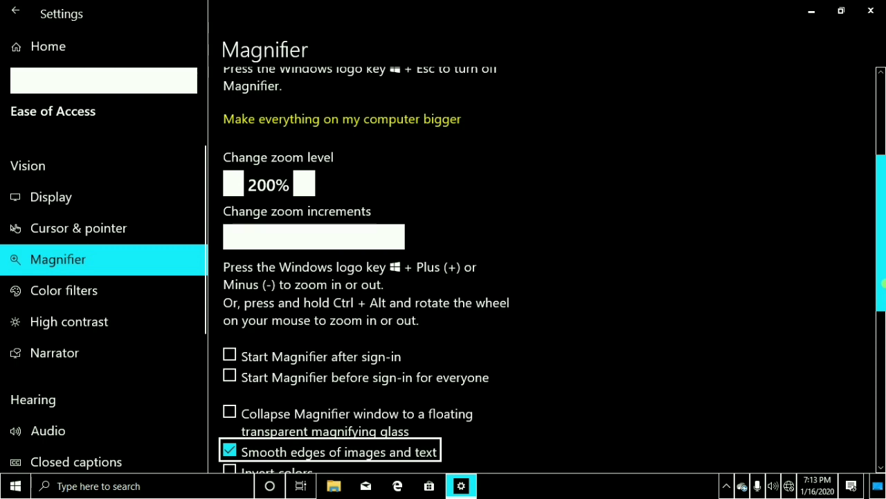
{"action": "key", "text": "shift+Tab"}
{"action": "key", "text": "Tab"}
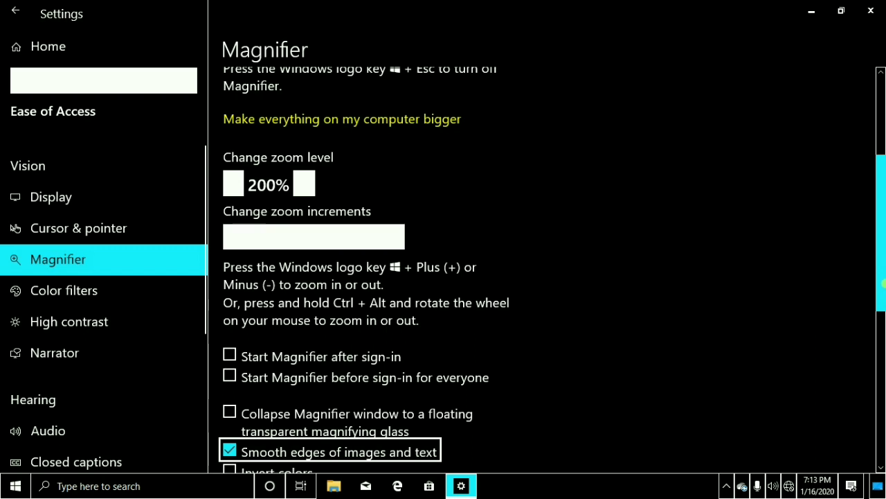